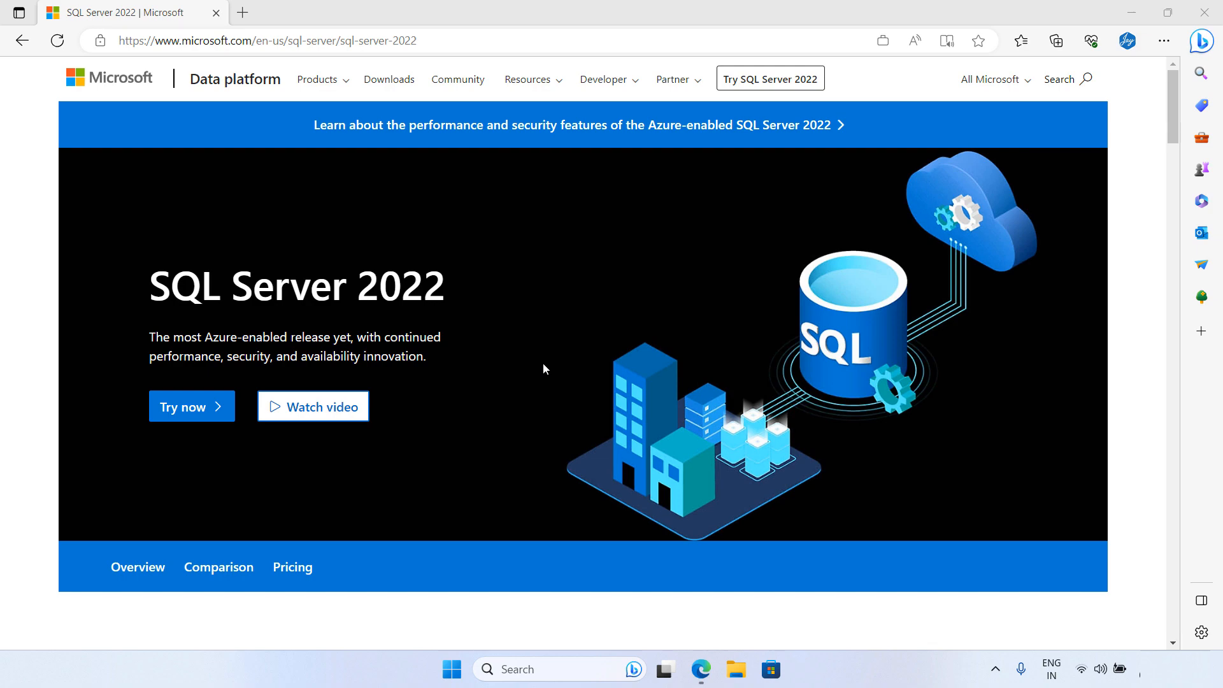
Look over the SQL Server 2022 product page and go to its trial downloads page
scroll(544, 368, down, 8)
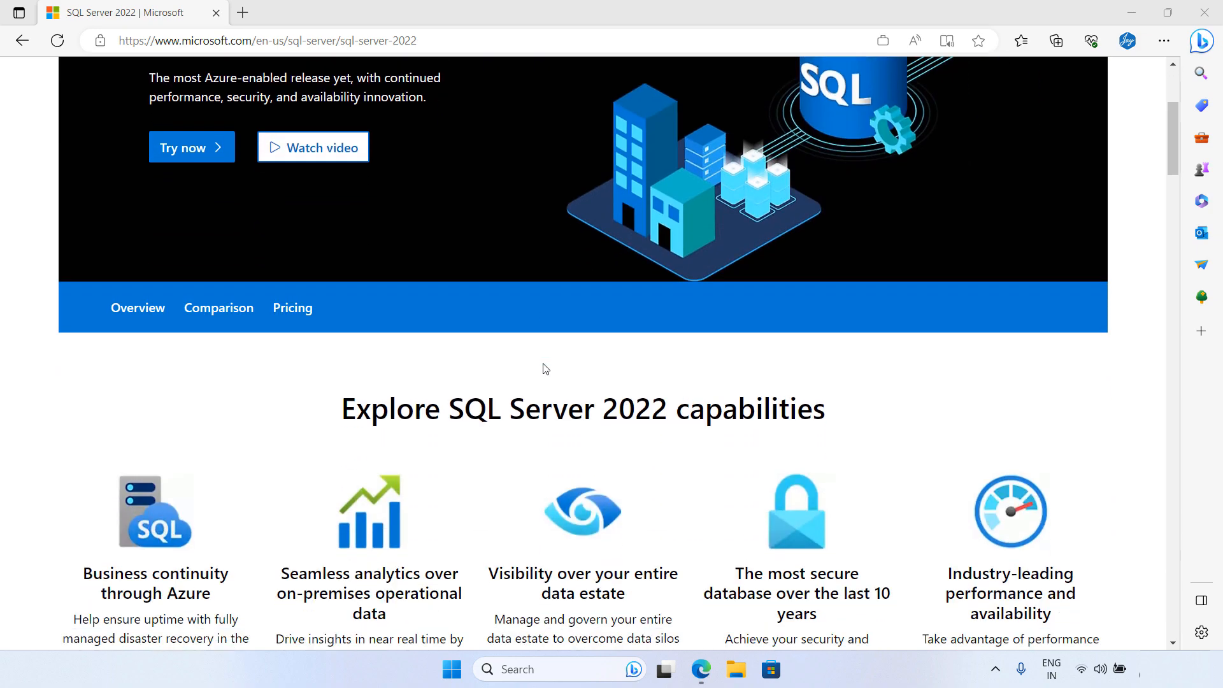
scroll(544, 368, down, 8)
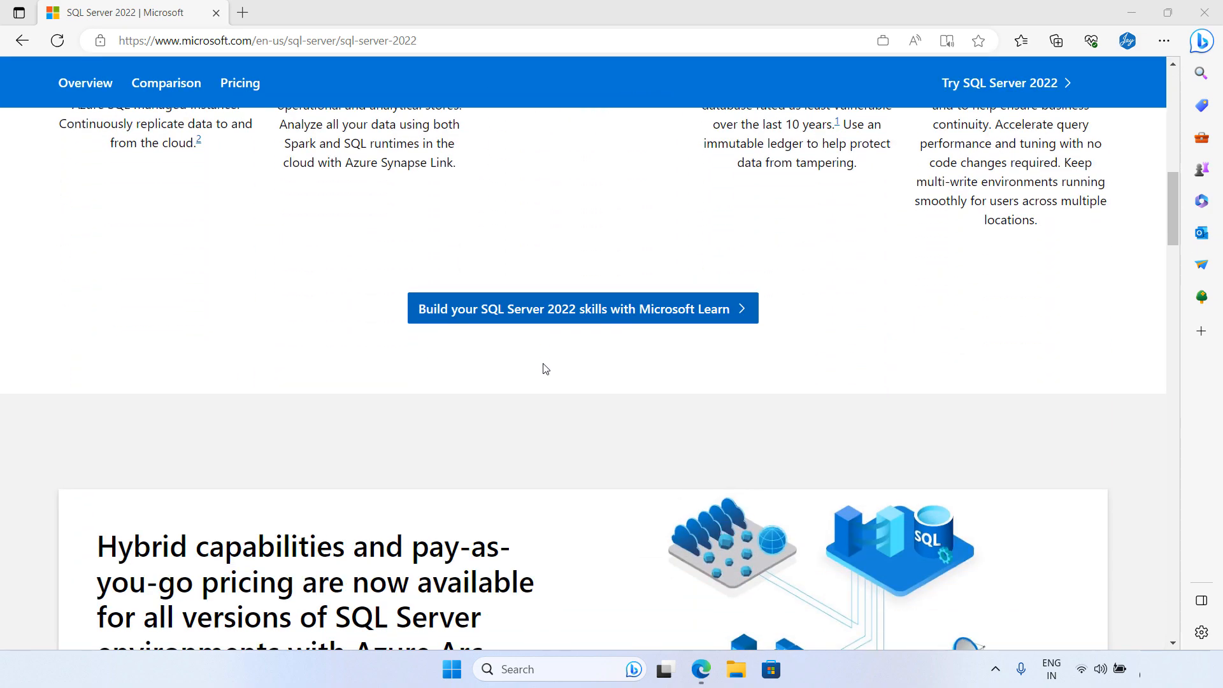
scroll(543, 368, down, 6)
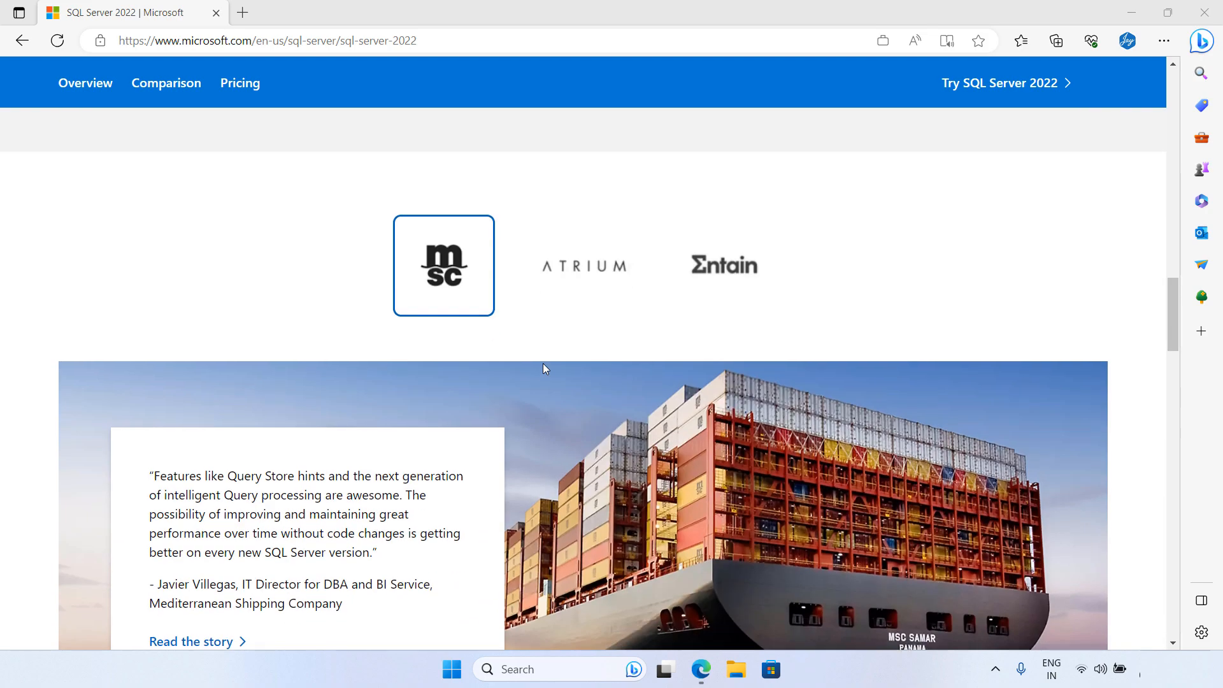
scroll(544, 368, up, 20)
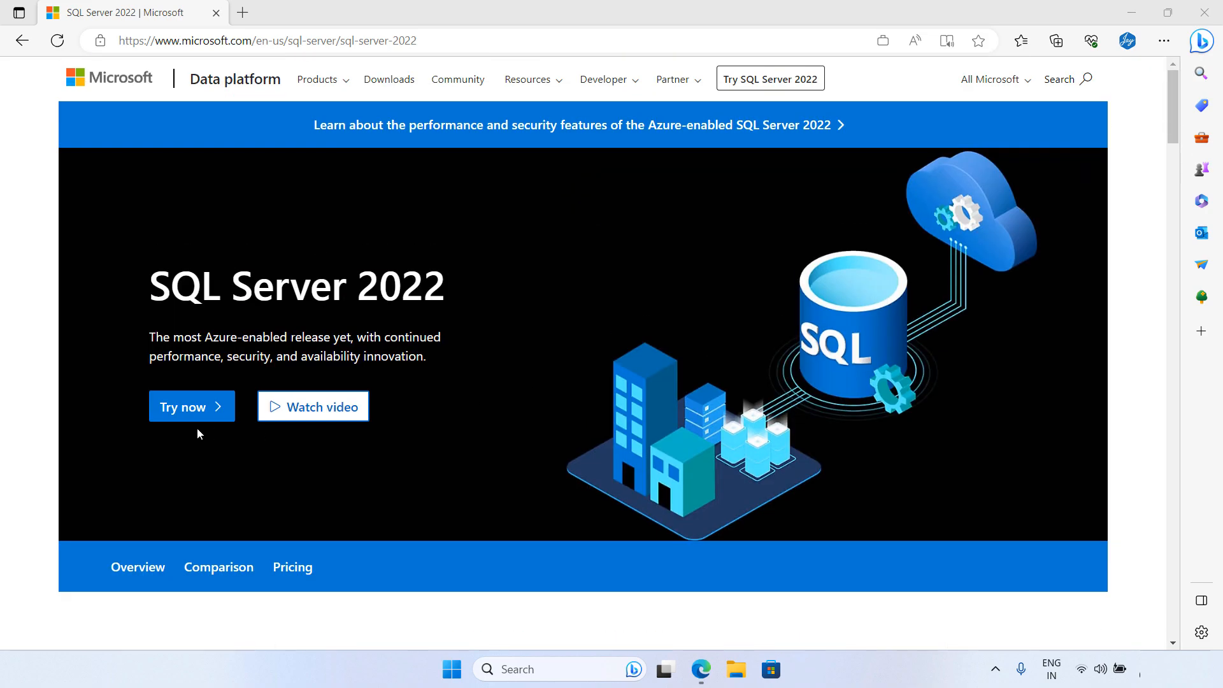
click(179, 416)
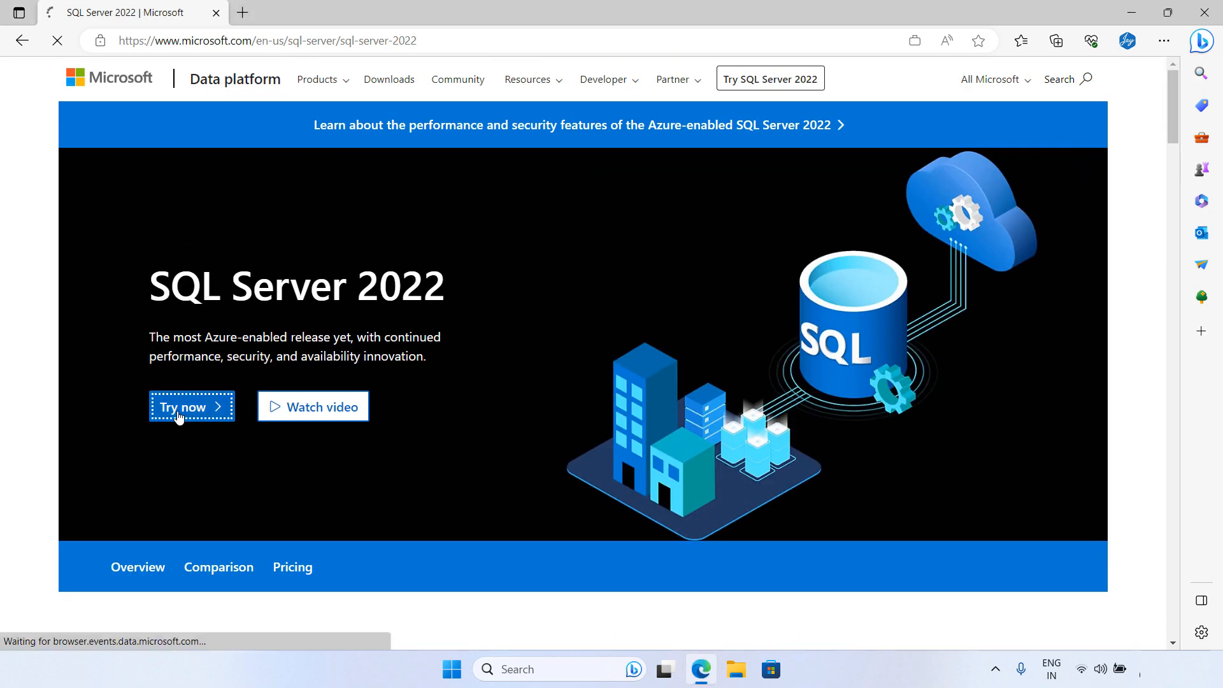
Download the free SQL Server 2022 Express edition and run SQL2022-SSEI-Expr.exe
scroll(555, 341, down, 2)
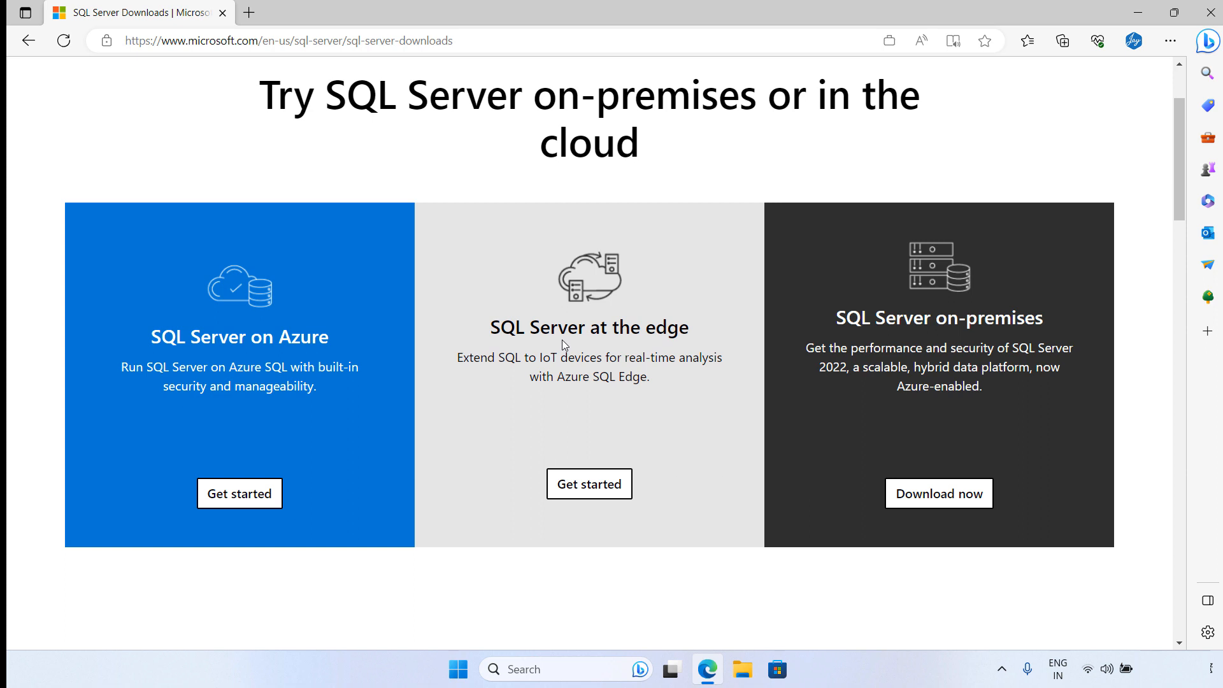
scroll(563, 344, down, 3)
scroll(563, 345, down, 3)
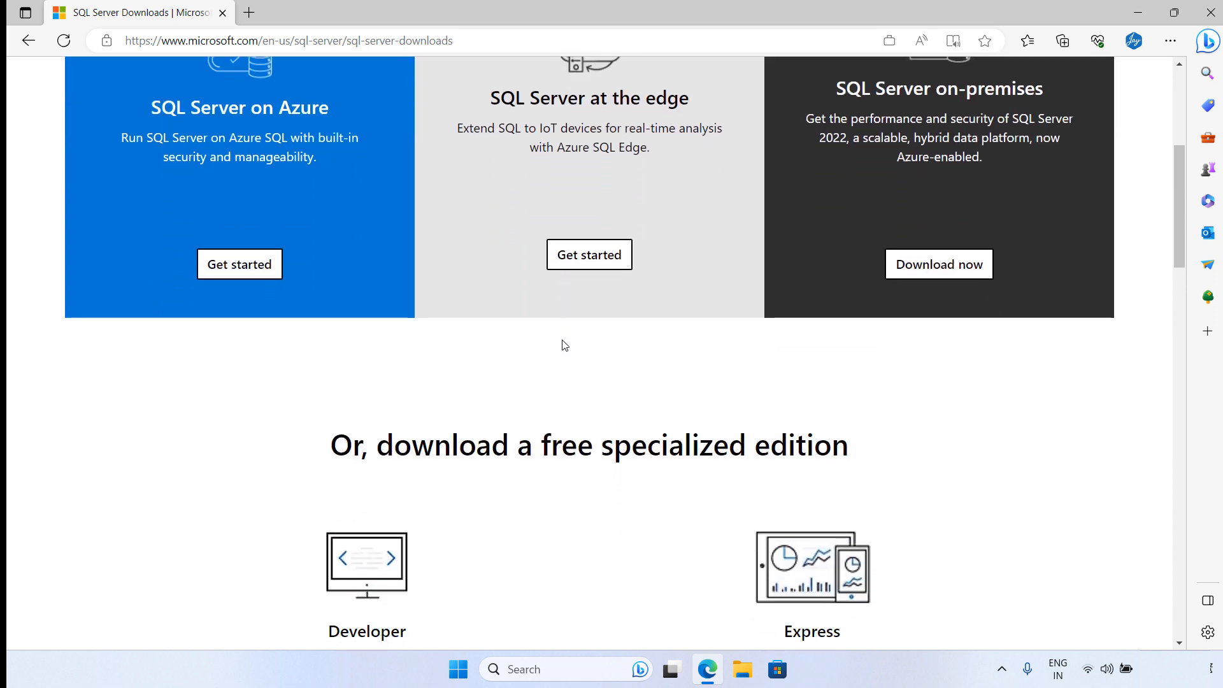
scroll(563, 345, down, 2)
scroll(564, 345, down, 2)
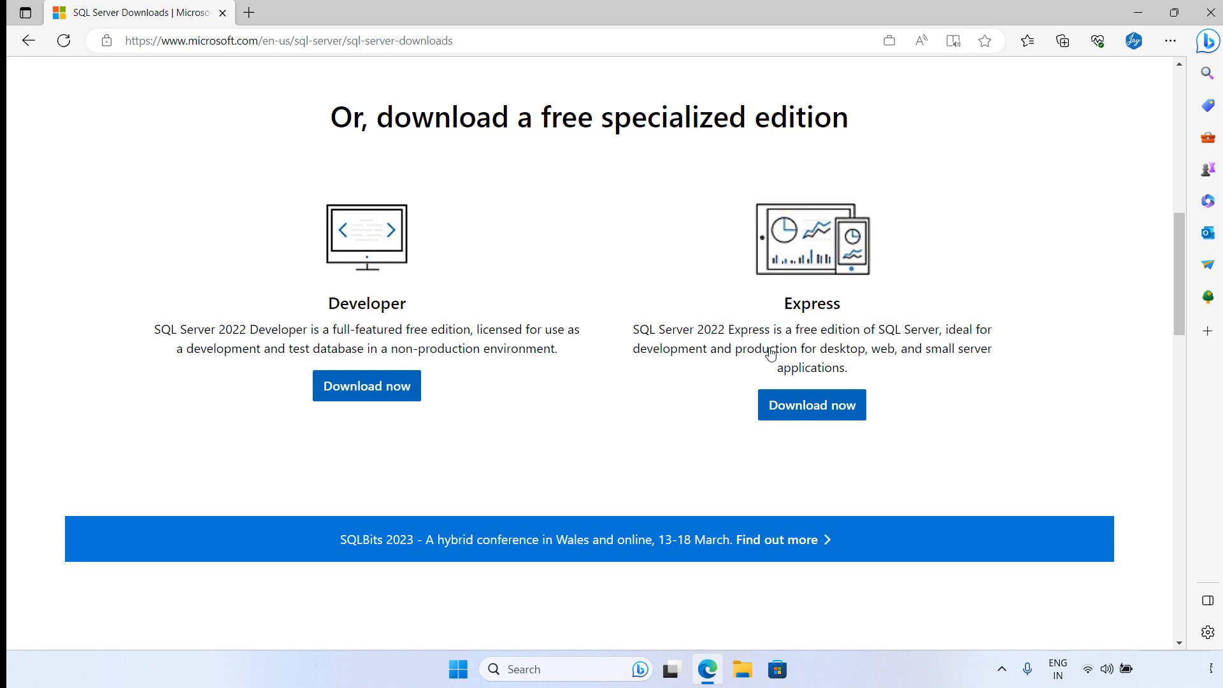
click(801, 410)
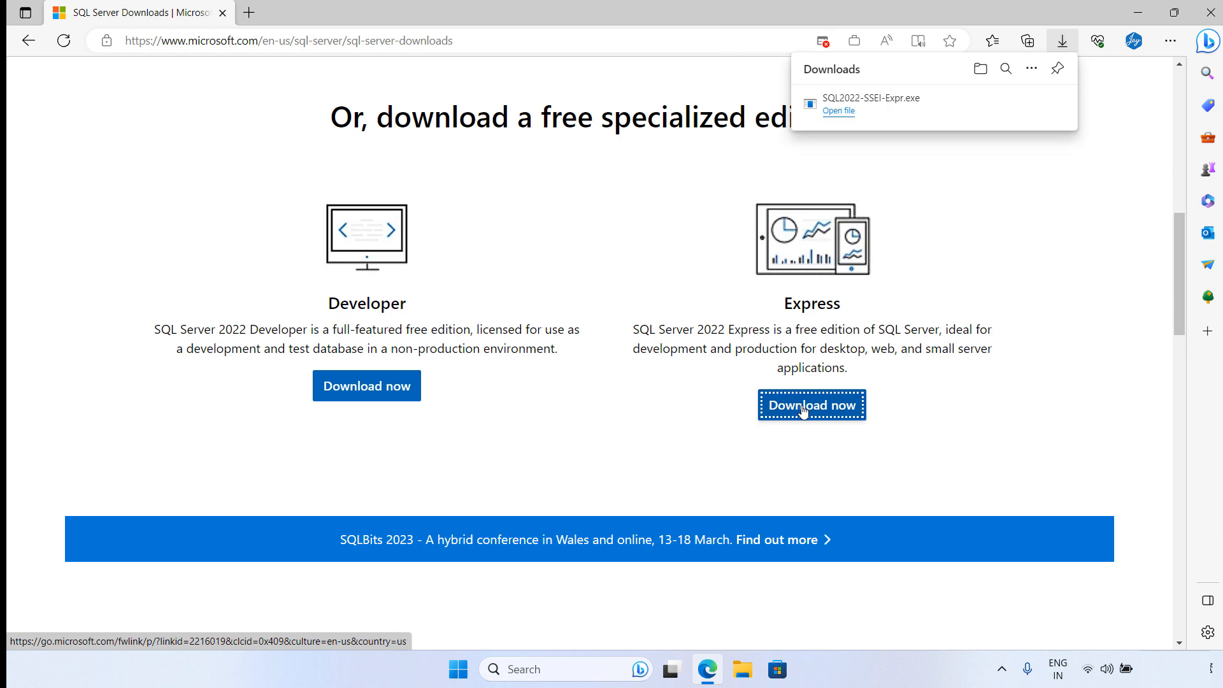
click(838, 111)
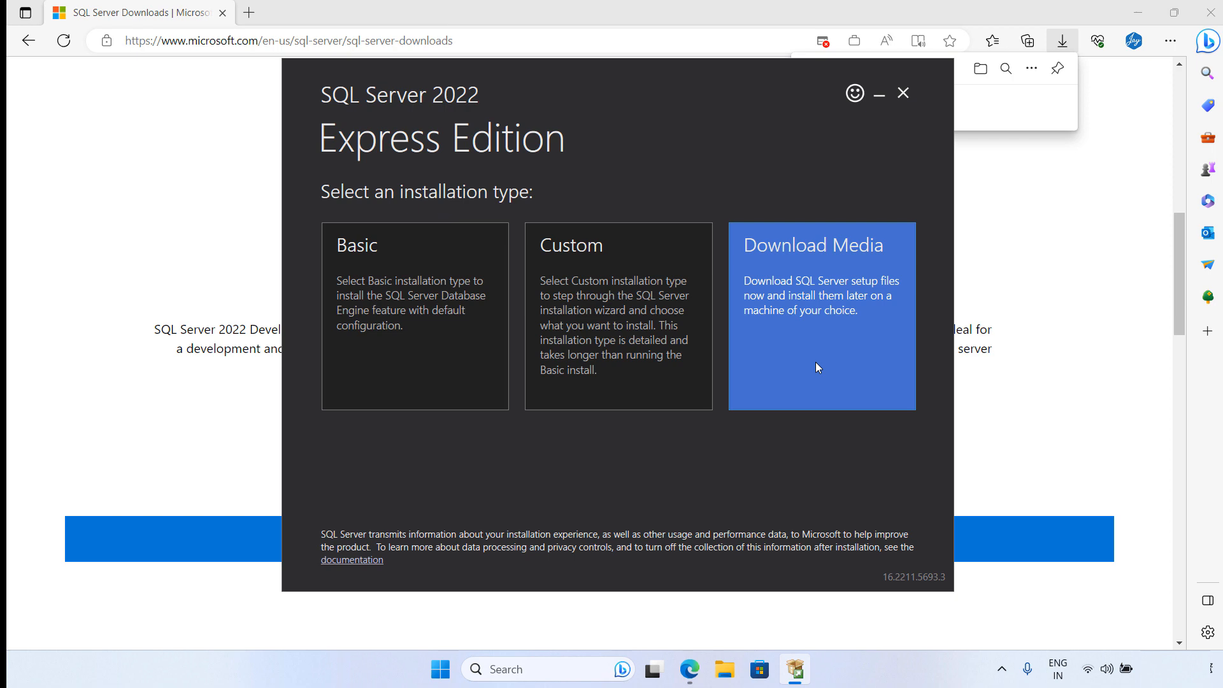
Run the Basic installation of SQL Server Express, accepting the license terms and the default install location, and minimize the browser
click(396, 341)
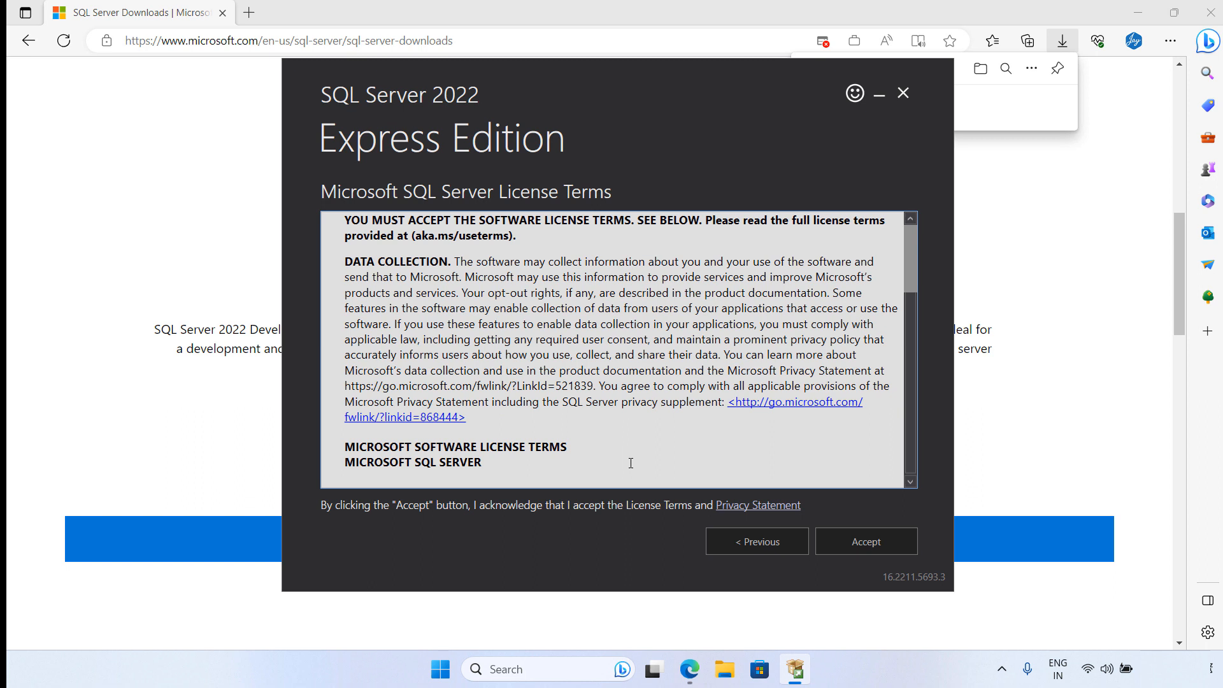
click(831, 545)
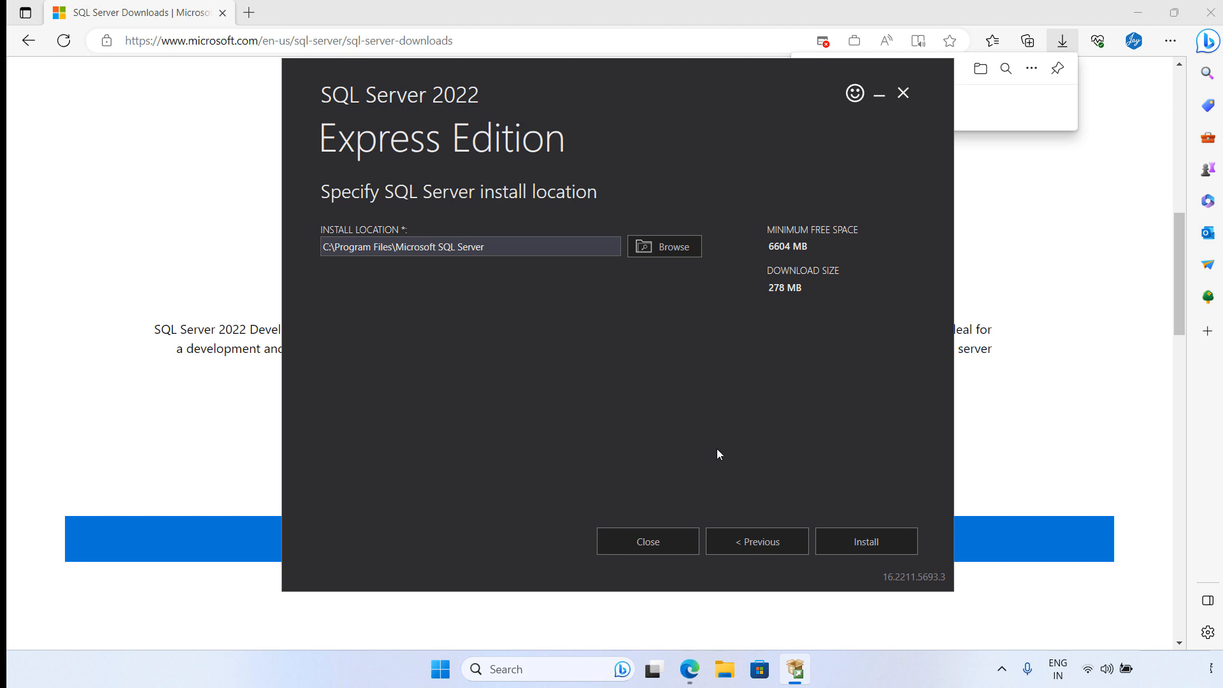
click(874, 546)
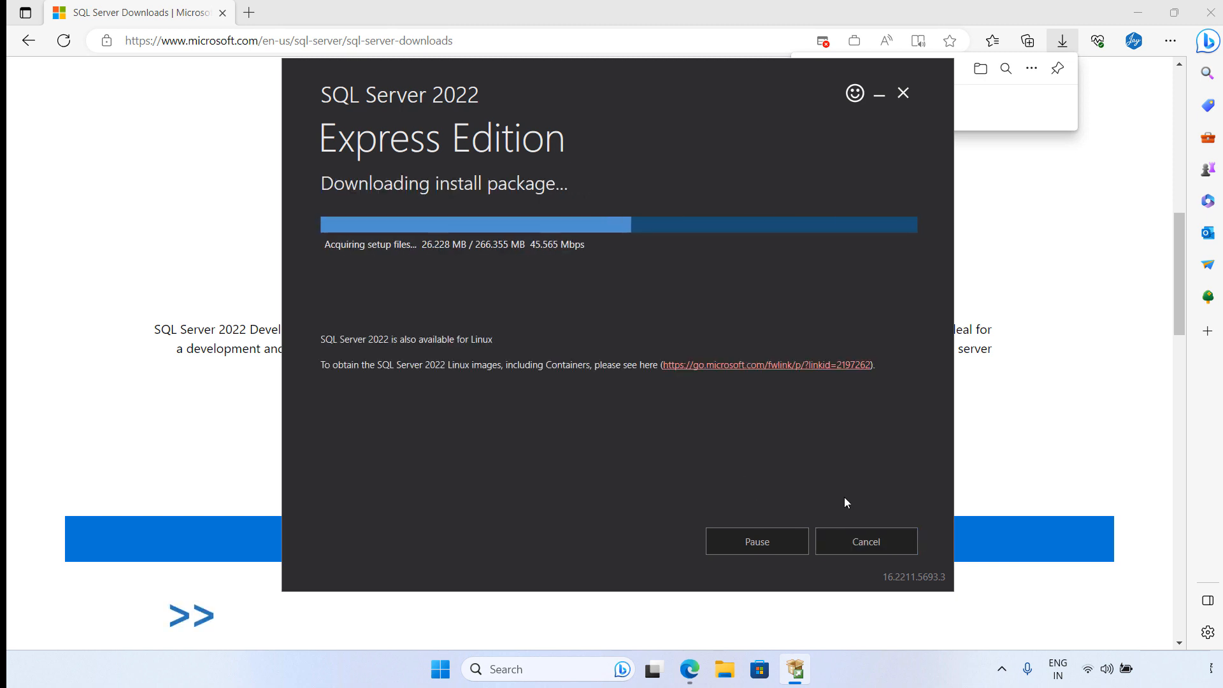
click(1145, 9)
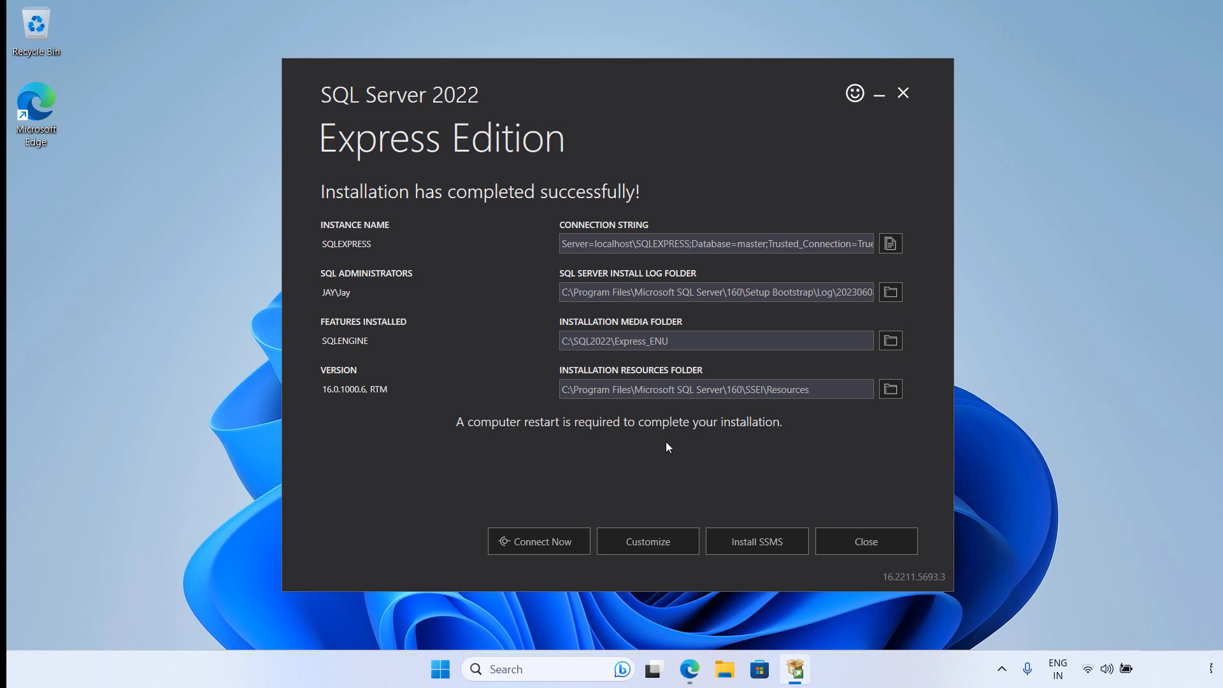
Connect to the new instance in SQLCMD from the installer, list its databases with SP_databases and GO, and close the console
click(553, 541)
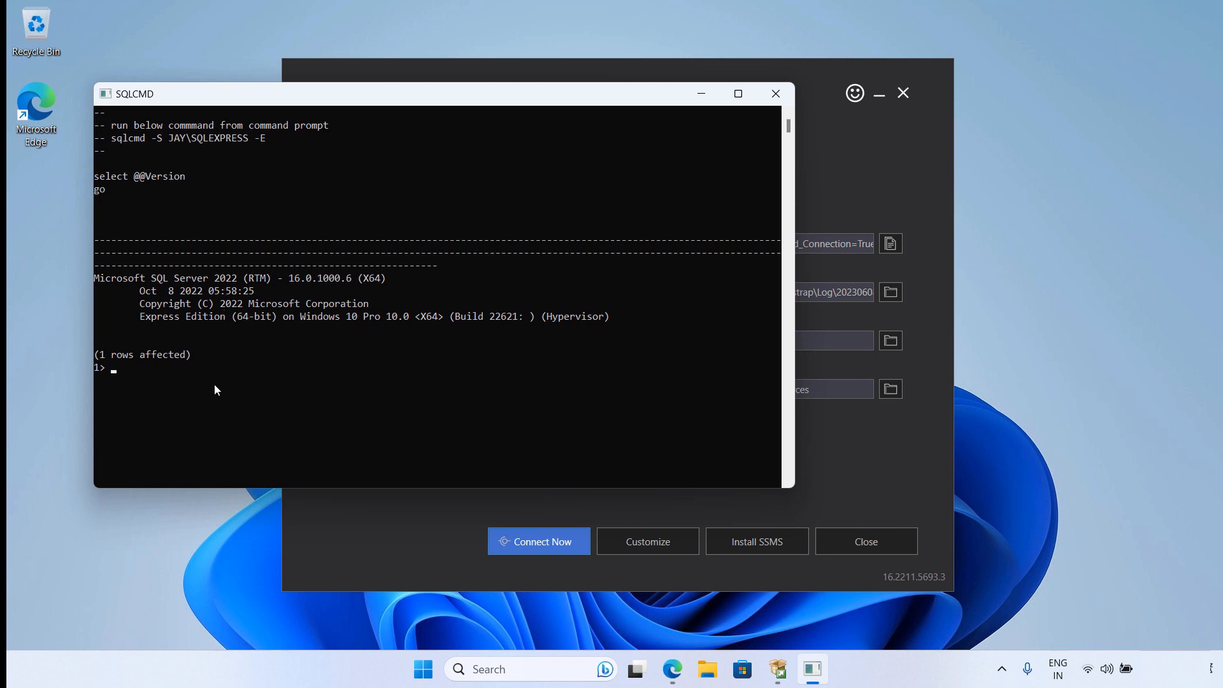
text(SP_databases)
key(Return)
text(GO)
key(Return)
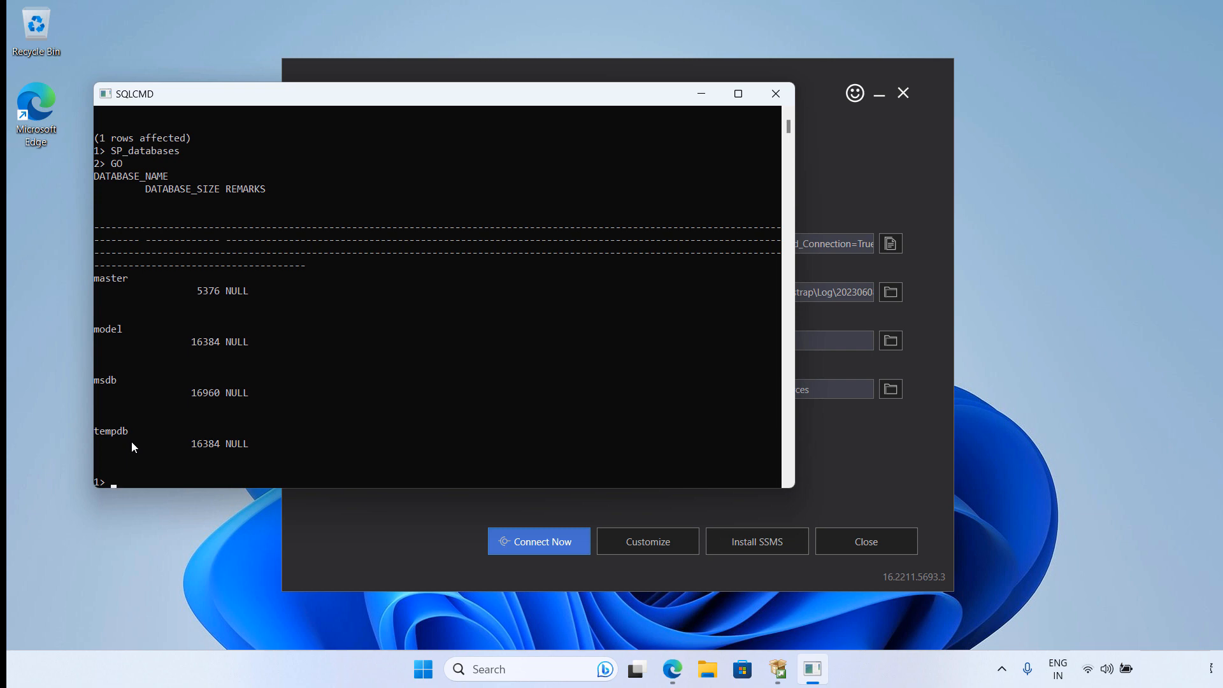
click(775, 99)
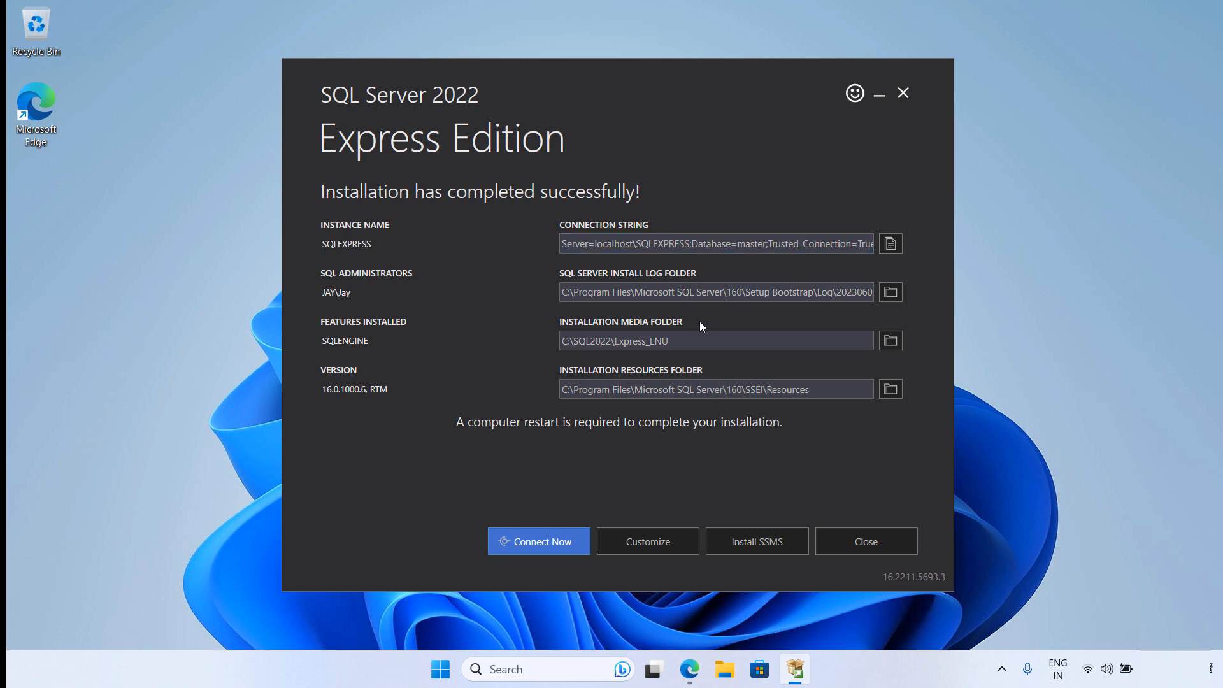
Open the SSMS download page from the installer and download SQL Server Management Studio (SSMS) 19.1
click(780, 532)
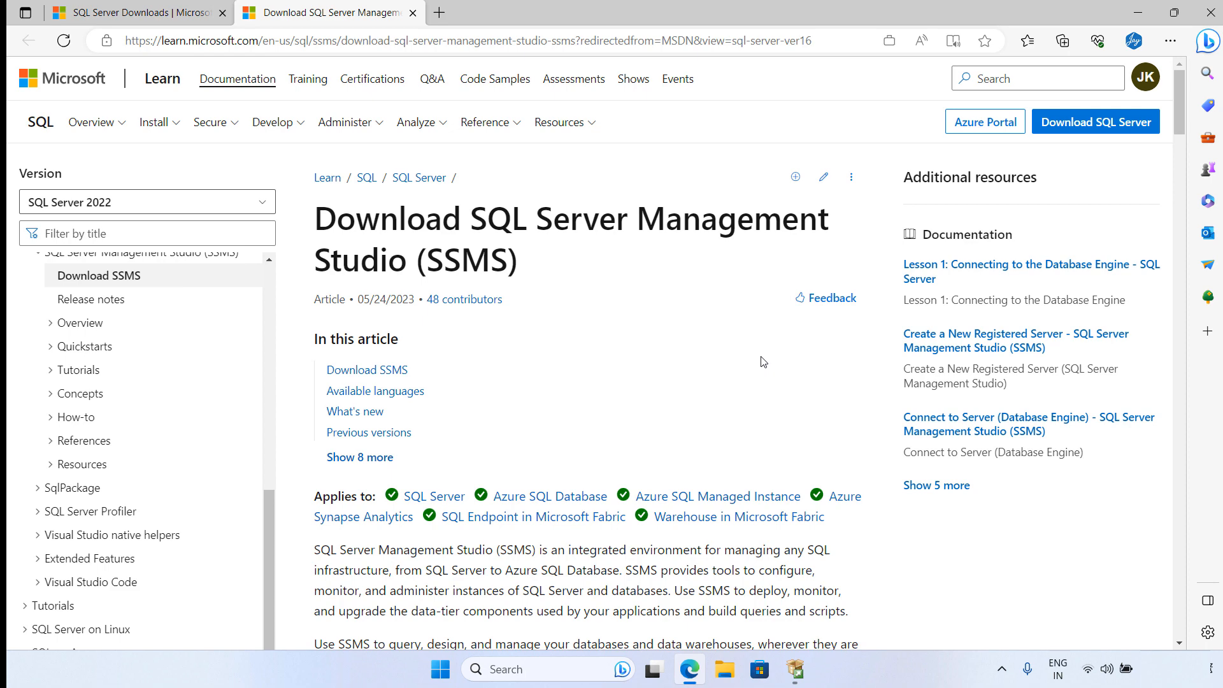
scroll(764, 362, down, 5)
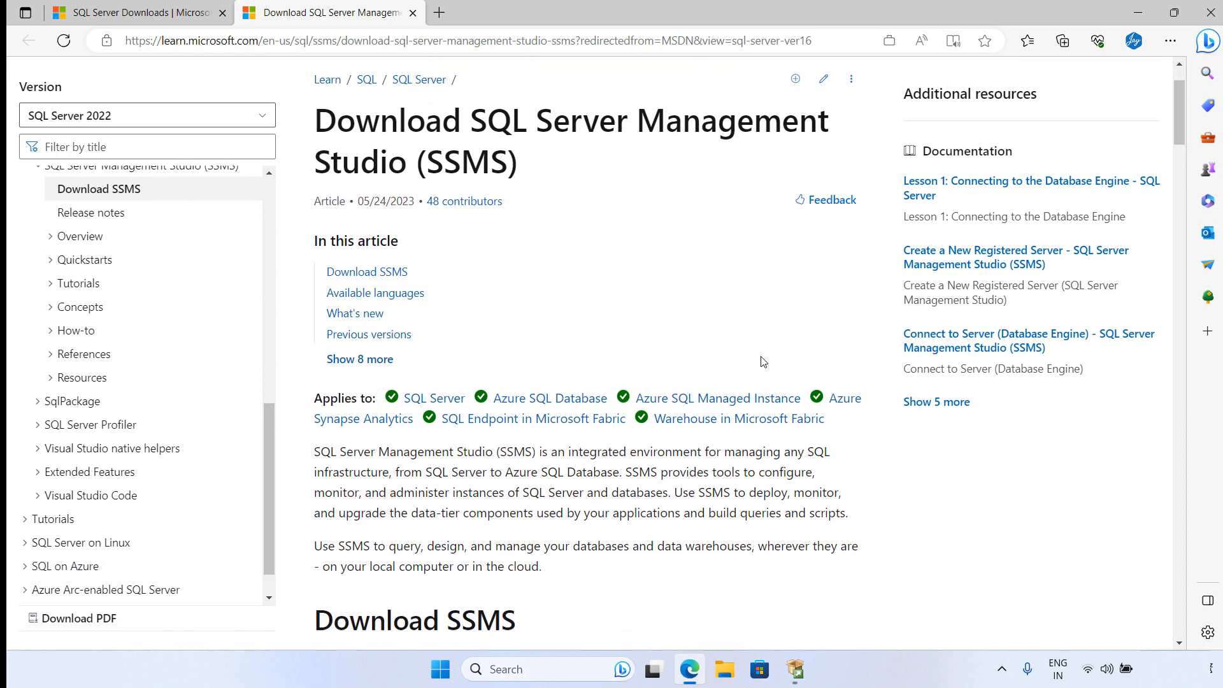
scroll(763, 362, down, 1)
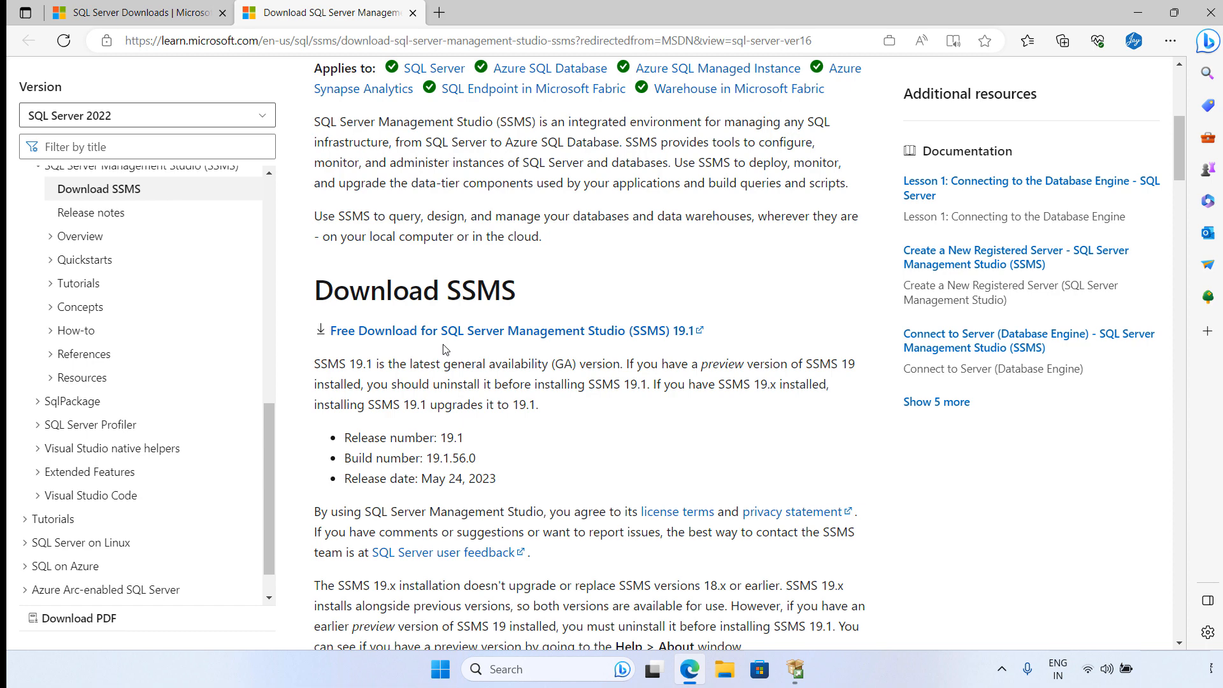
click(552, 333)
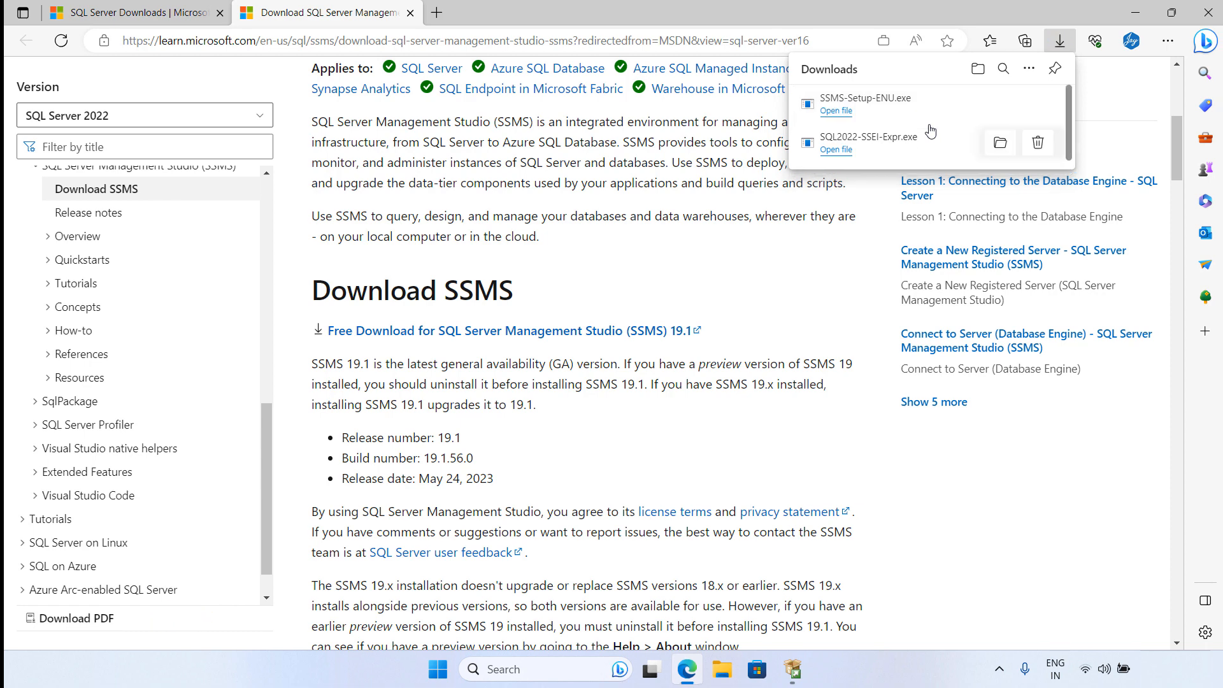
Run SSMS-Setup-ENU.exe, install Management Studio to the default location, and close the completed setup
click(837, 112)
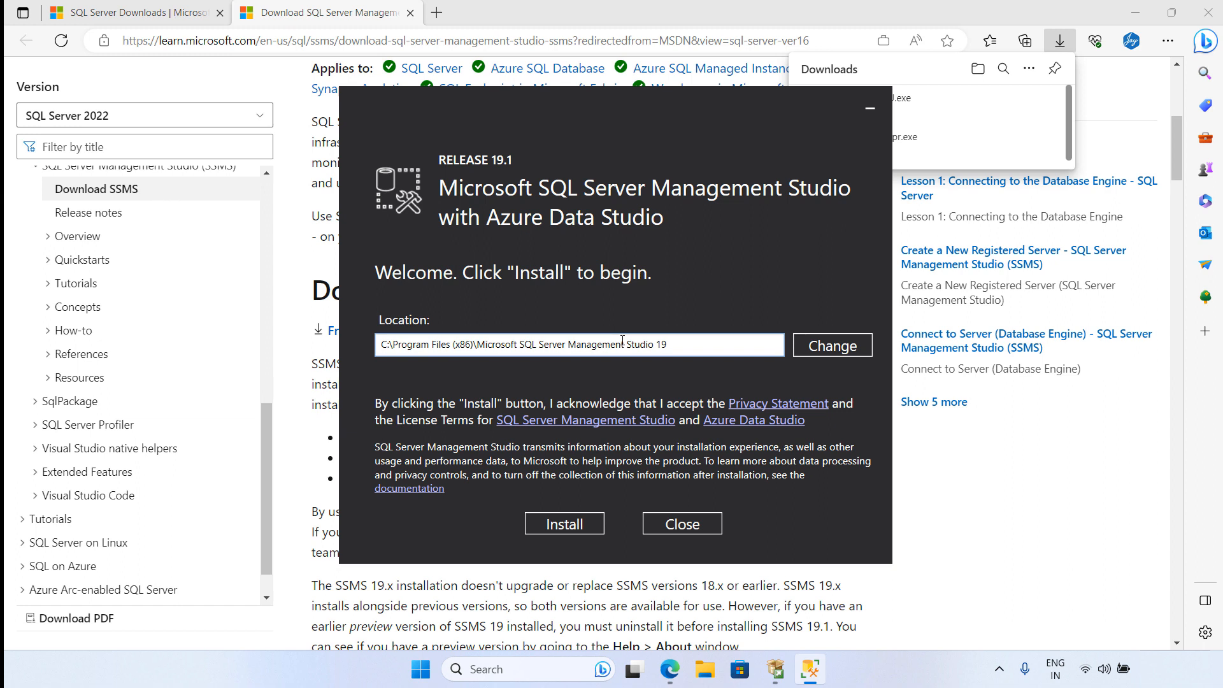
click(564, 524)
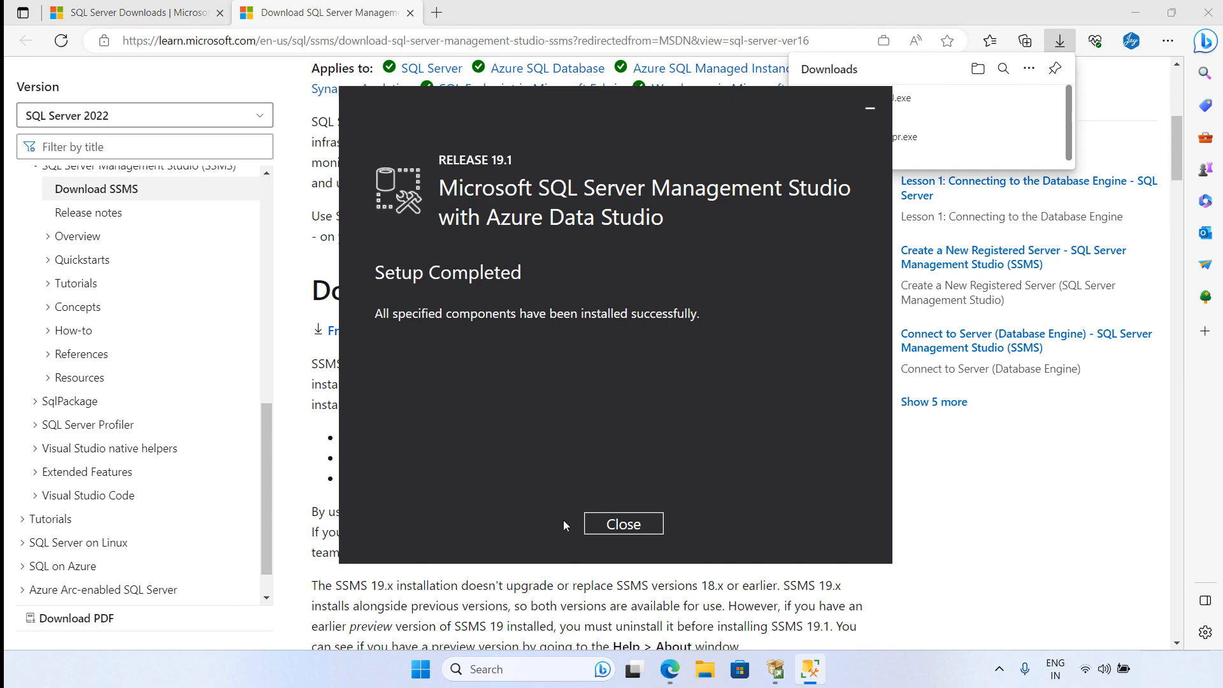
click(623, 524)
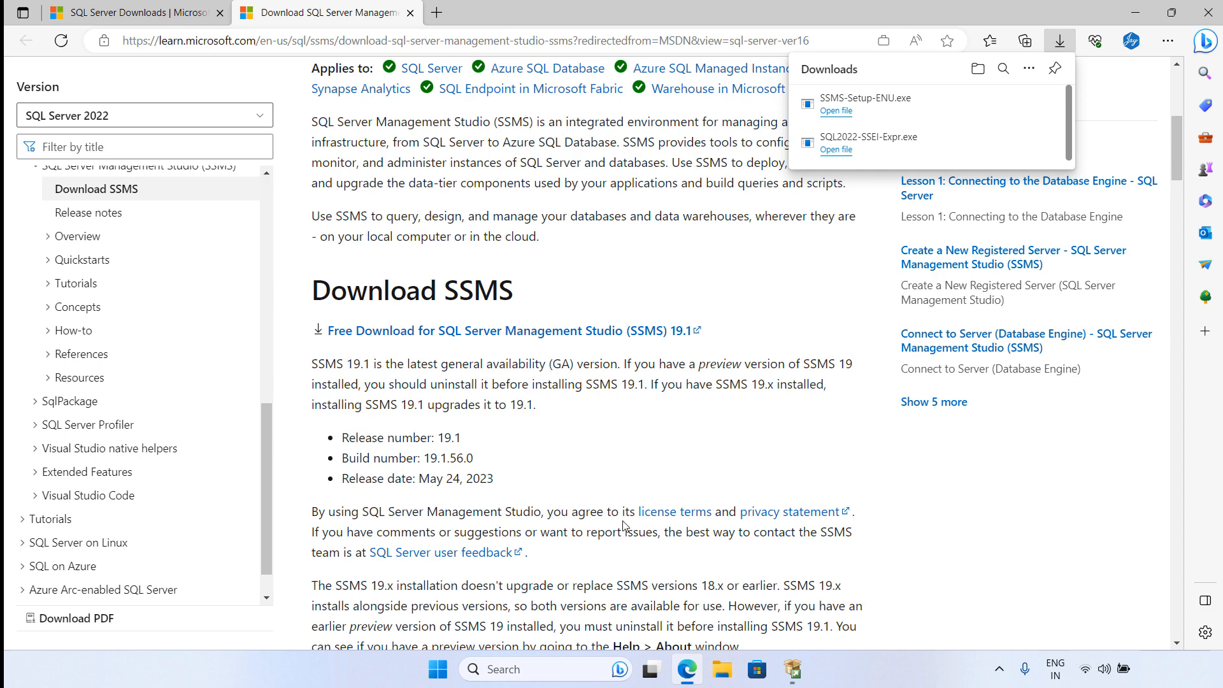
Search Windows for "ssms" and launch SQL Server Management Studio 19
key(super)
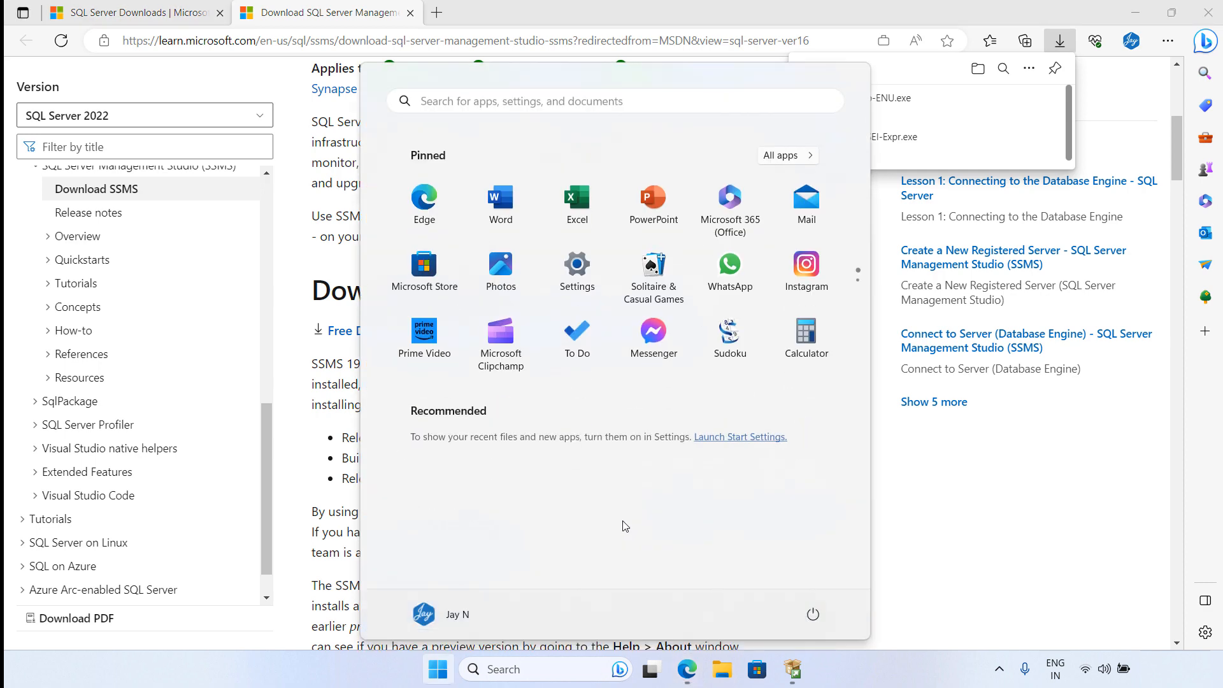
text(ssms)
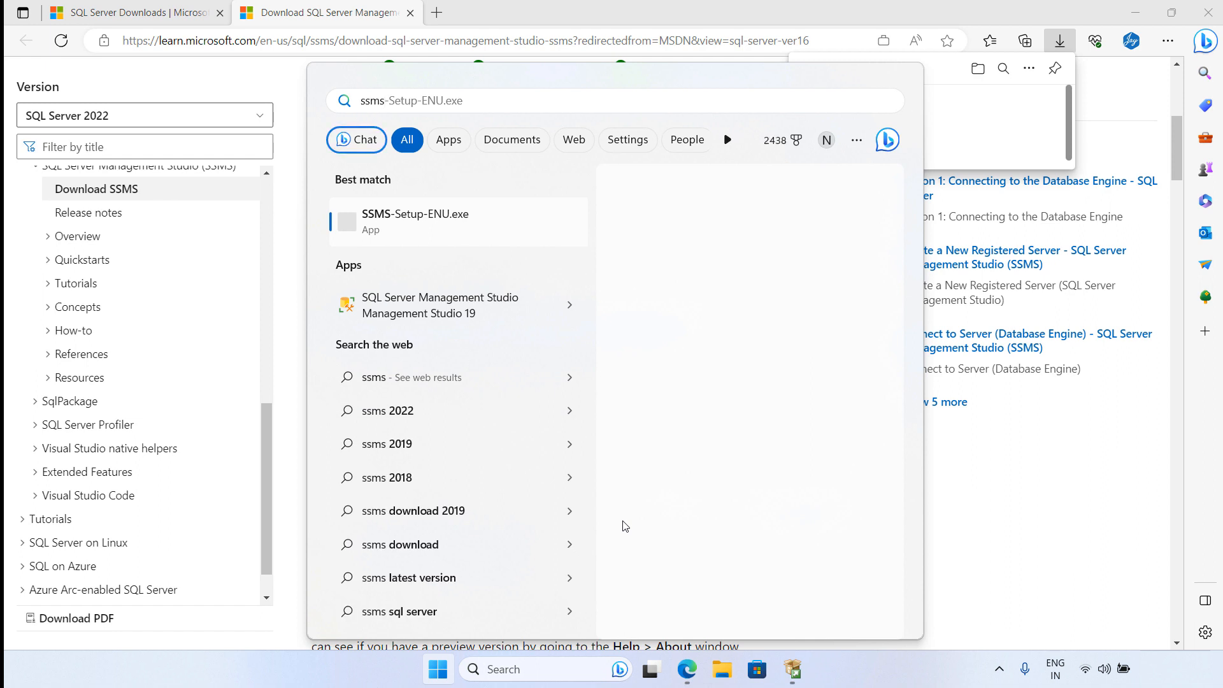
click(464, 309)
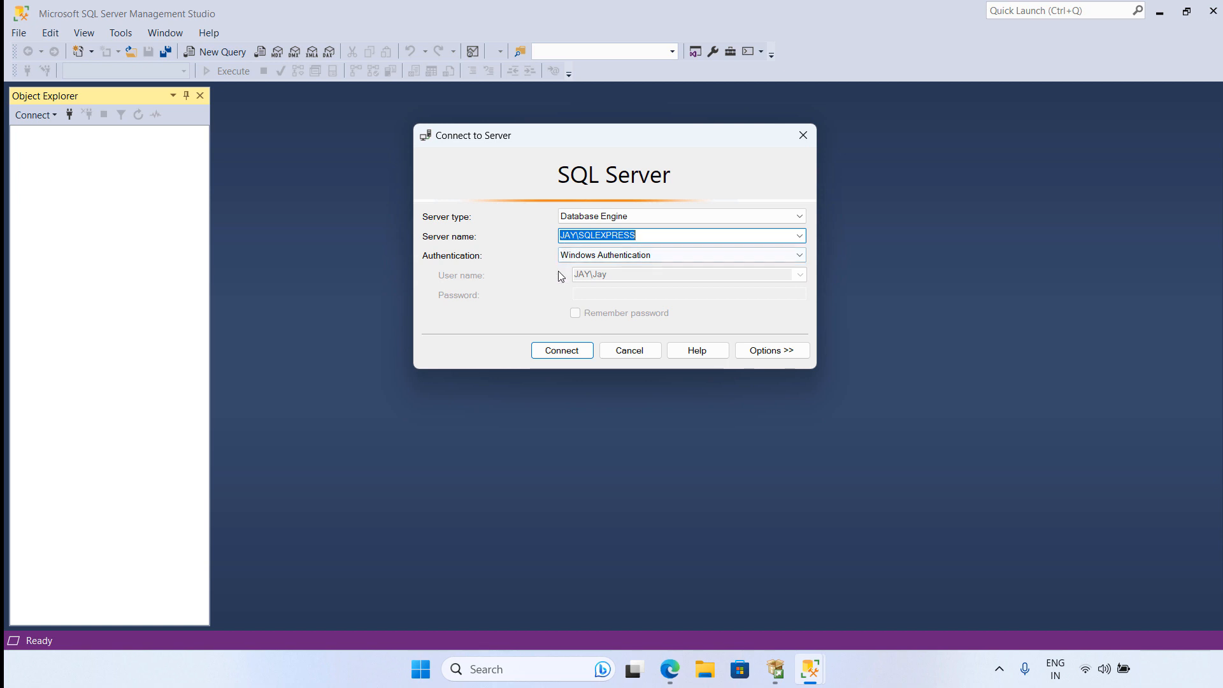
Connect to the SQLEXPRESS Database Engine instance with Windows Authentication and expand its Databases and System Databases folders
click(573, 349)
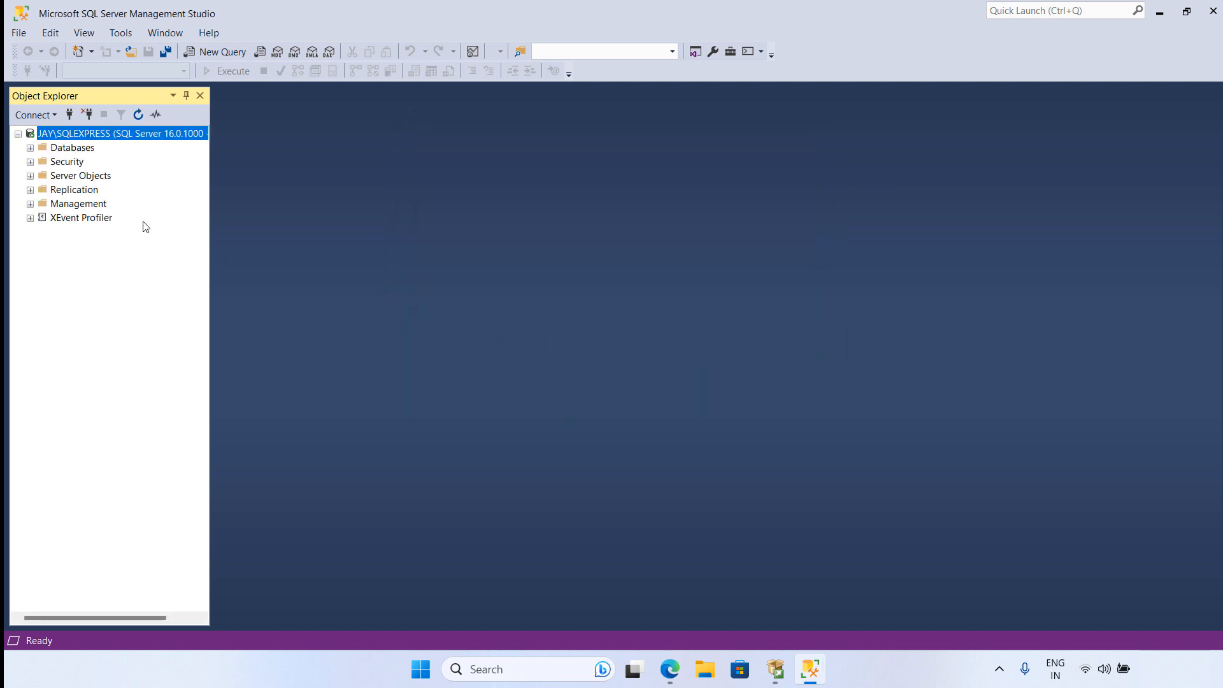
click(30, 147)
click(43, 162)
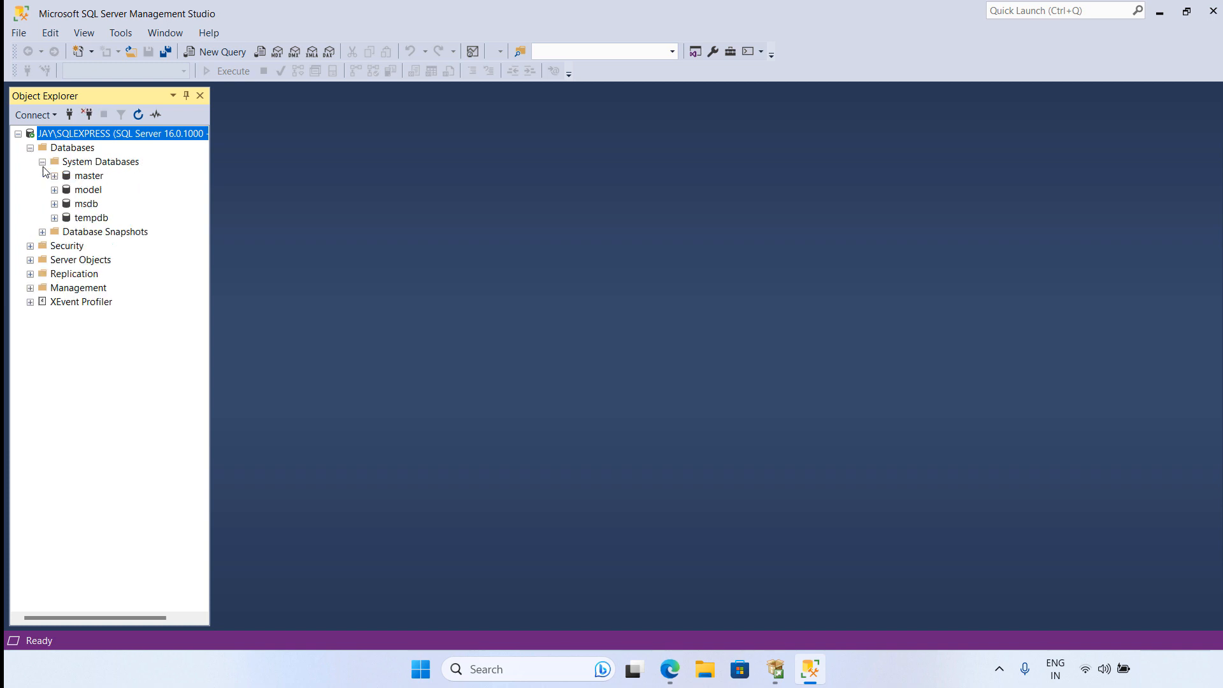
Open a new query window for the connected SQLEXPRESS server
click(205, 51)
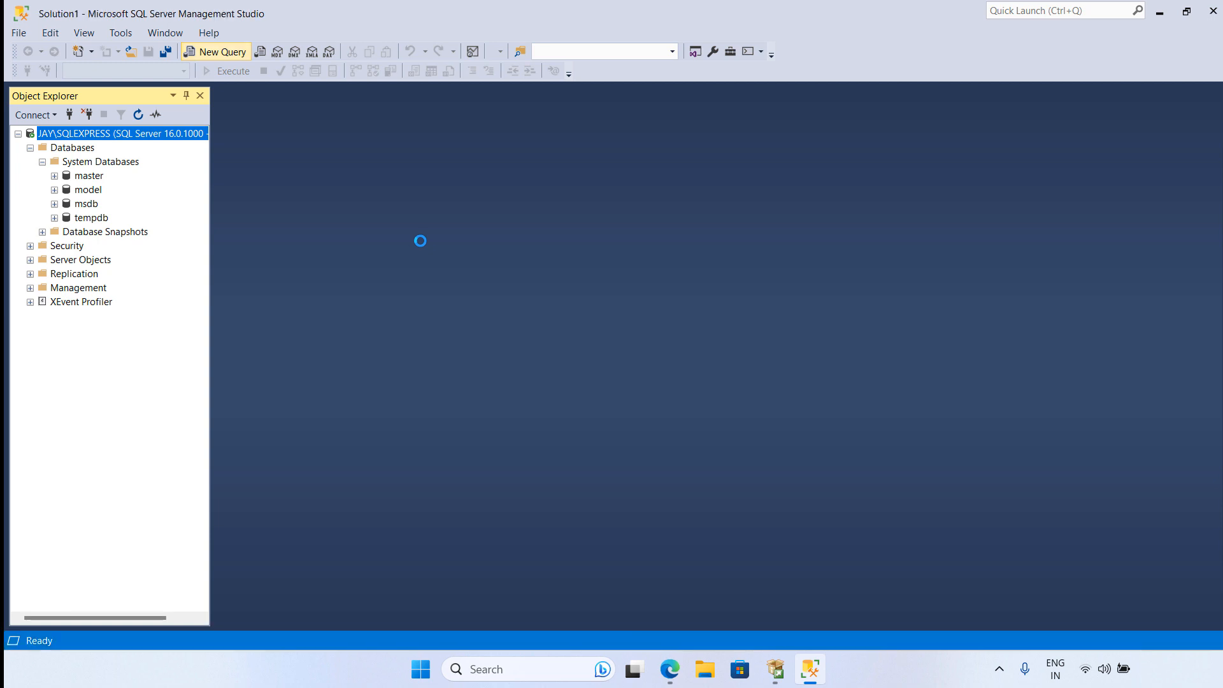